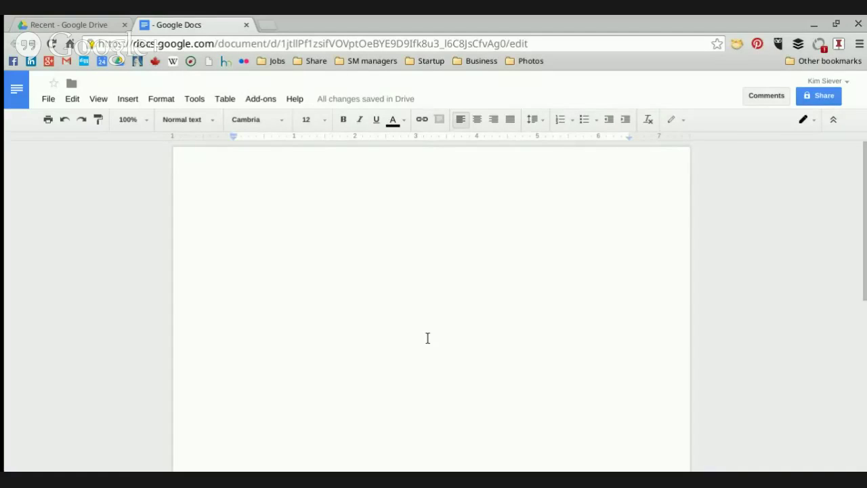
Enter an em dash (U+2014) on line one and an en dash (U+2013) on line two.
text(u)
text(2014)
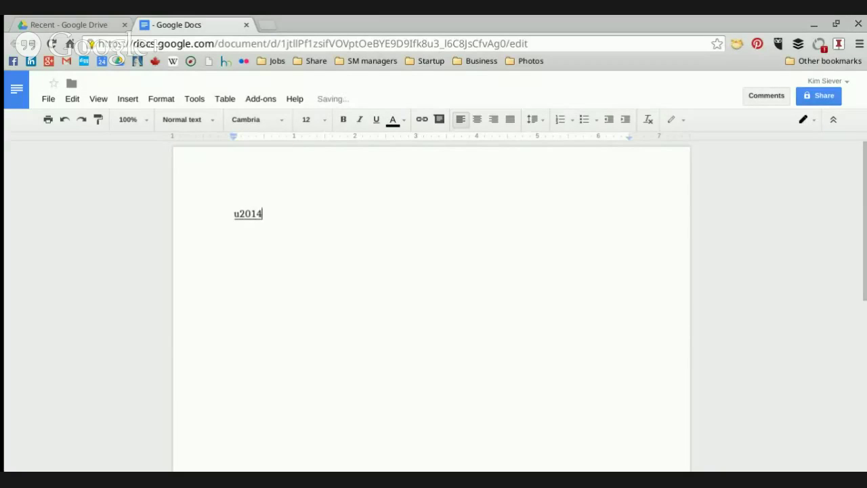
key(space)
key(Return)
key(ctrl+shift+u)
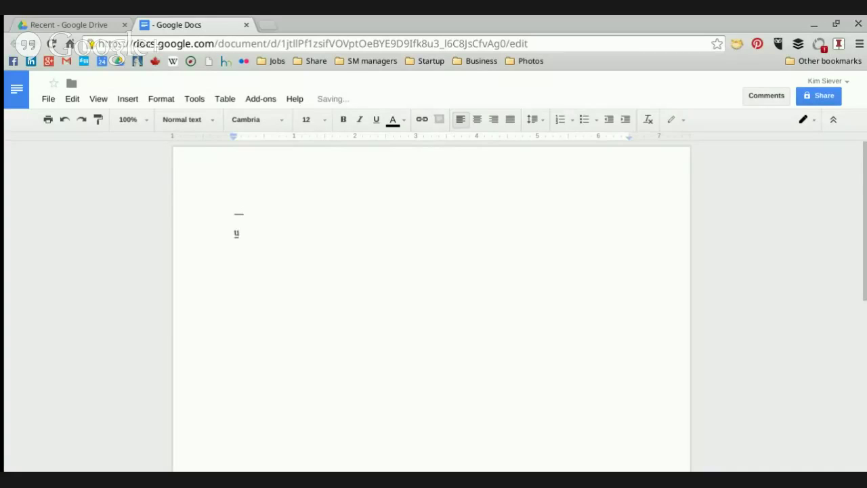
text(2013)
key(space)
key(Return)
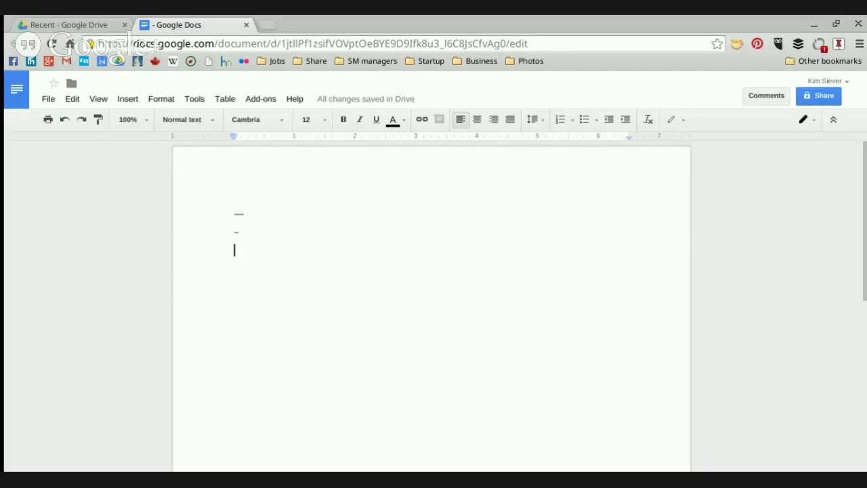
Add opening and closing curly single quotes (U+2018, U+2019) on separate lines.
text(u2018)
key(space)
key(Return)
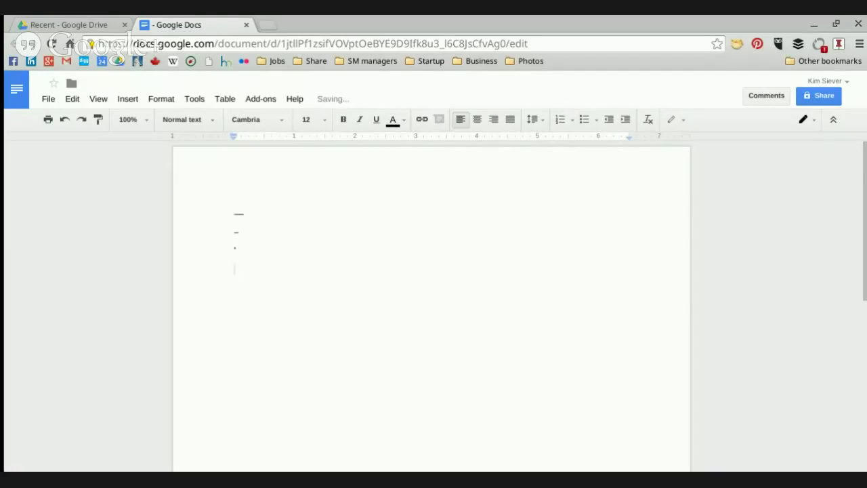
key(ctrl+shift+u)
text(2019)
key(space)
key(Return)
Add opening and closing curly double quotes (U+201C, U+201D) on separate lines.
key(ctrl+shift+u)
text(201c)
key(space)
key(Return)
key(ctrl+shift+u)
text(201)
text(d)
key(space)
key(Return)
Add a degree sign (U+00B0) and a cent sign (U+00A2) on their own lines.
key(ctrl+shift+u)
text(u00b0)
key(space)
key(Return)
key(ctrl+shift+u)
text(00a2)
key(space)
key(Return)
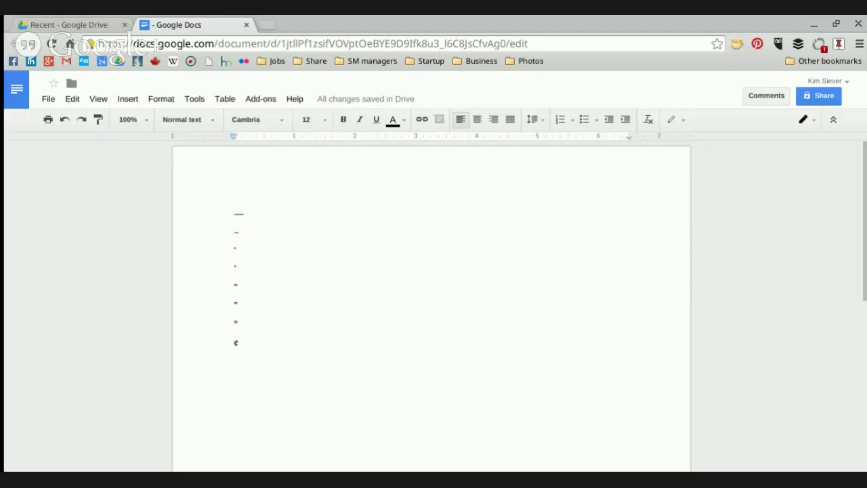
Enter é (U+00E9), è (U+00E8) and ê (U+00EA), one per line.
text(u)
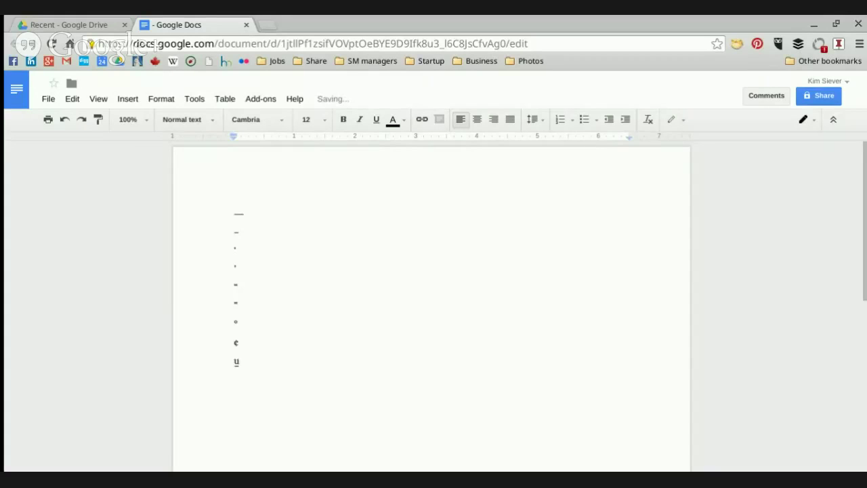
text(00e9)
key(space)
key(Return)
key(ctrl+shift+u)
text(00e)
text(8)
key(space)
key(Return)
key(ctrl+shift+u)
text(00e)
text(a)
key(space)
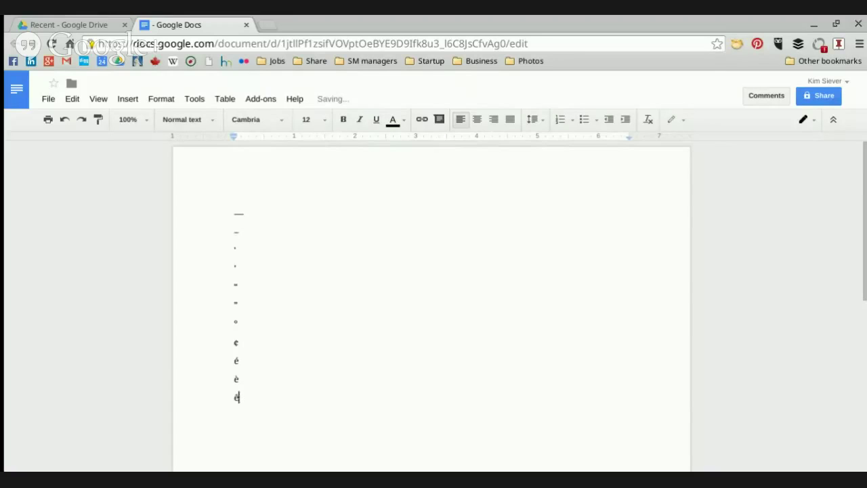